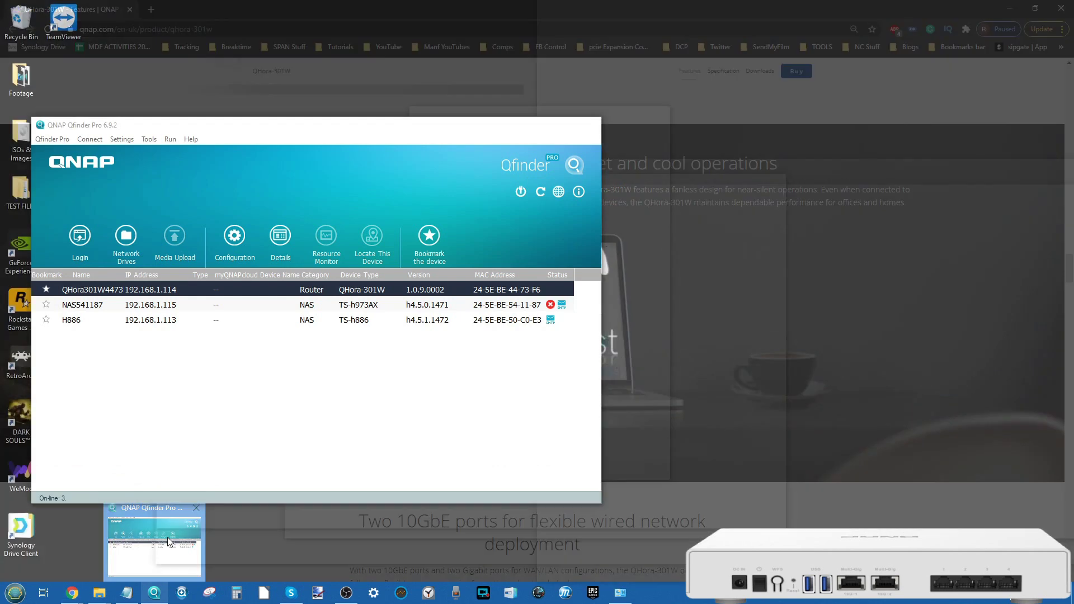
Confirm the QHora-301W appears in Qfinder Pro, then return to the top of its product page.
left_click(166, 537)
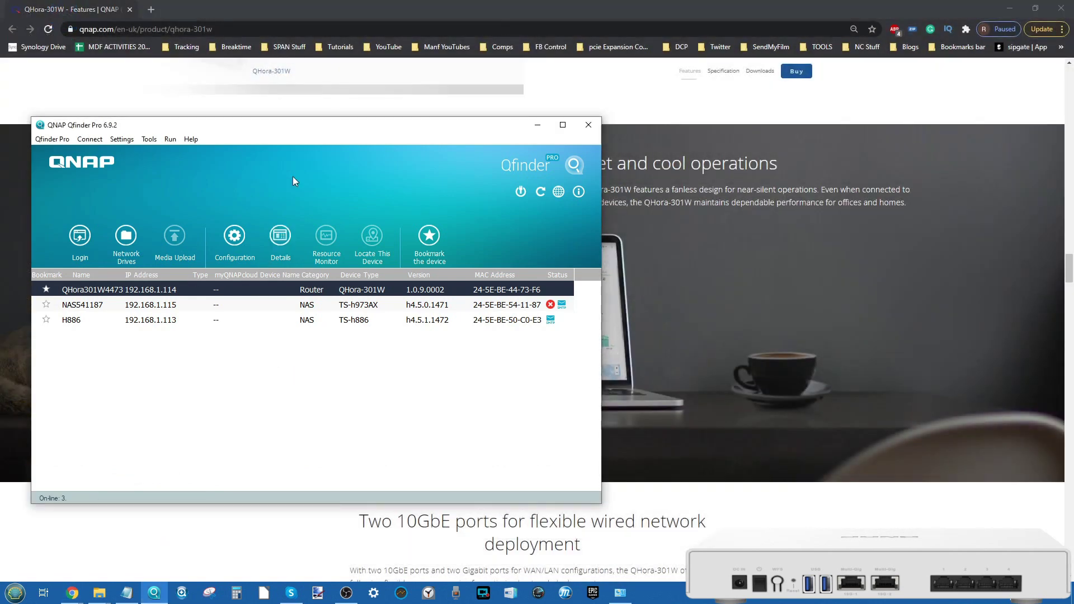
left_click_drag(328, 131, 499, 150)
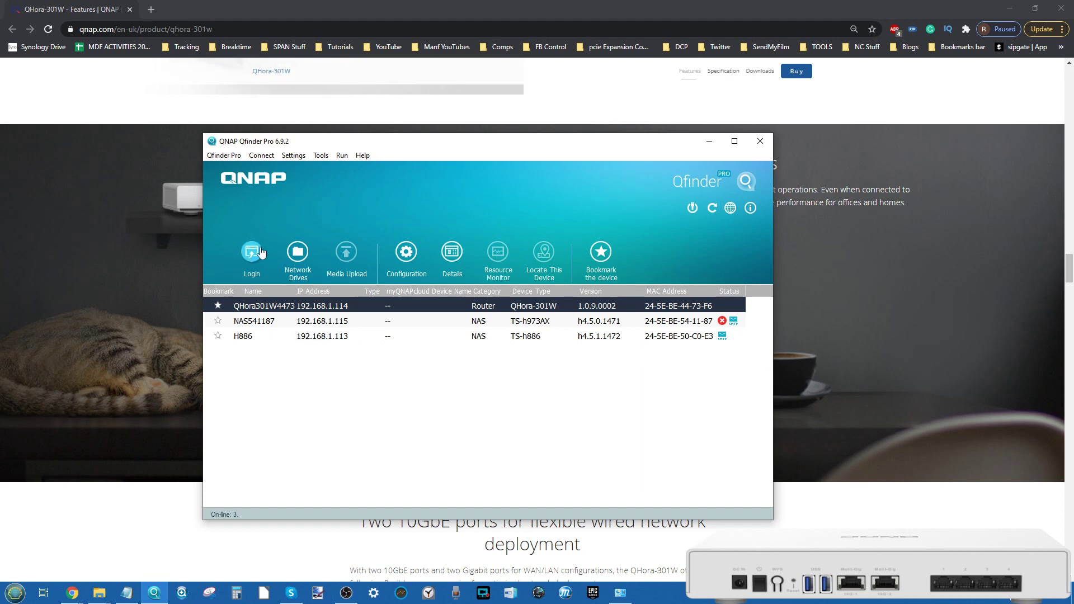
key("alt+Tab")
scroll(396, 307, "up", 20)
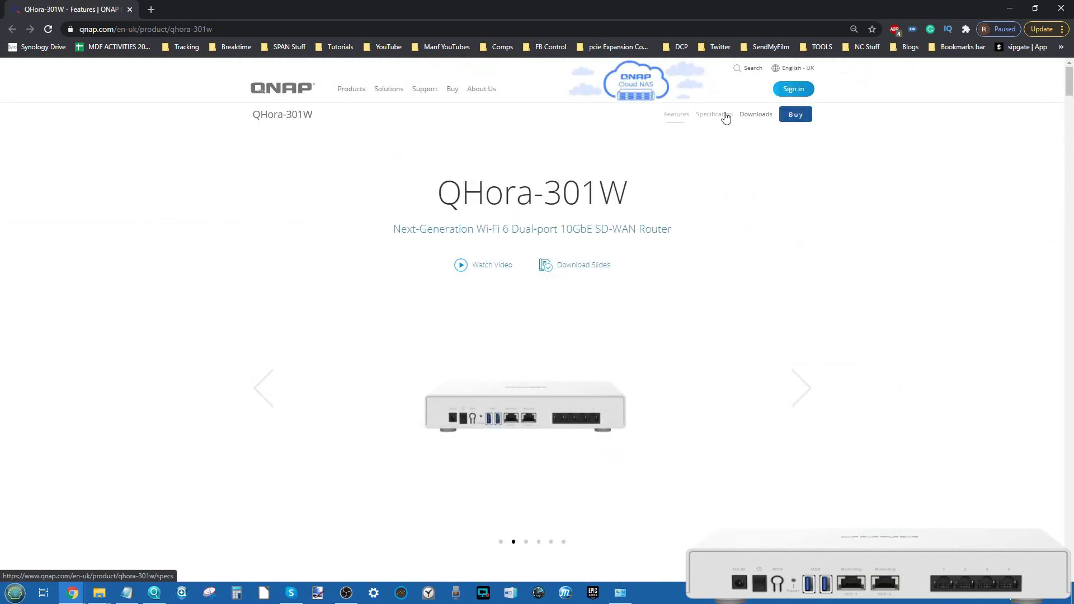
Check the QHora-301W firmware downloads, turn off the PC's Wi-Fi, and return to Hardware Specs.
left_click(754, 118)
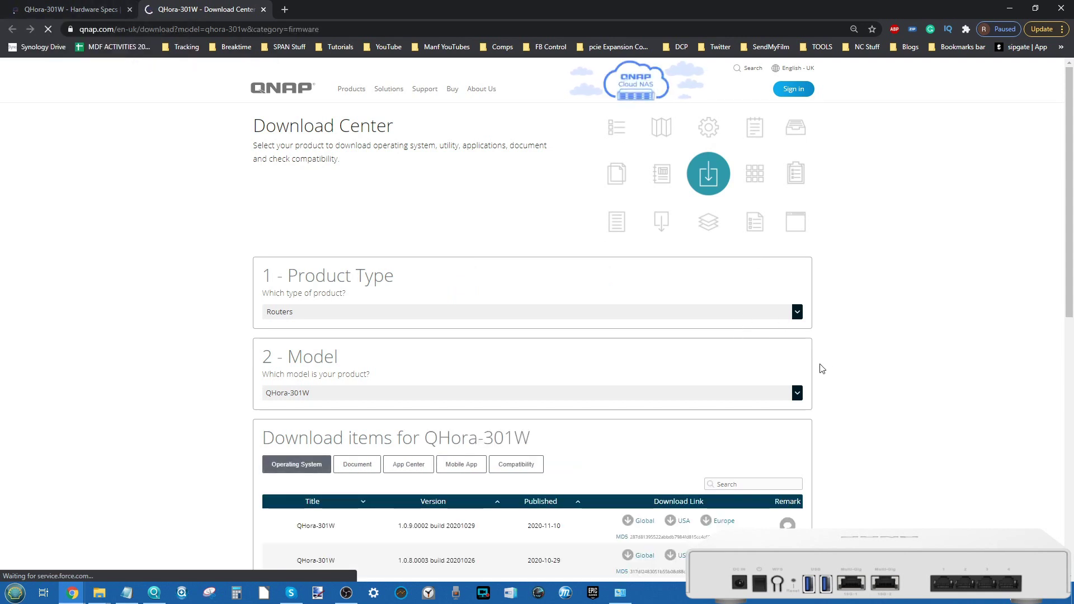
left_click(964, 599)
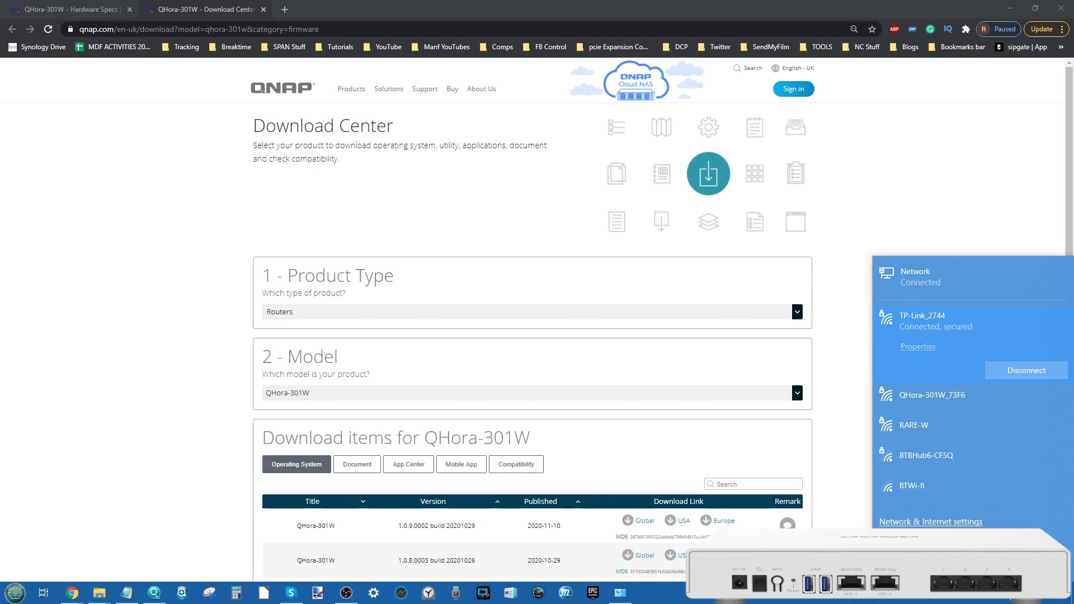
left_click(903, 557)
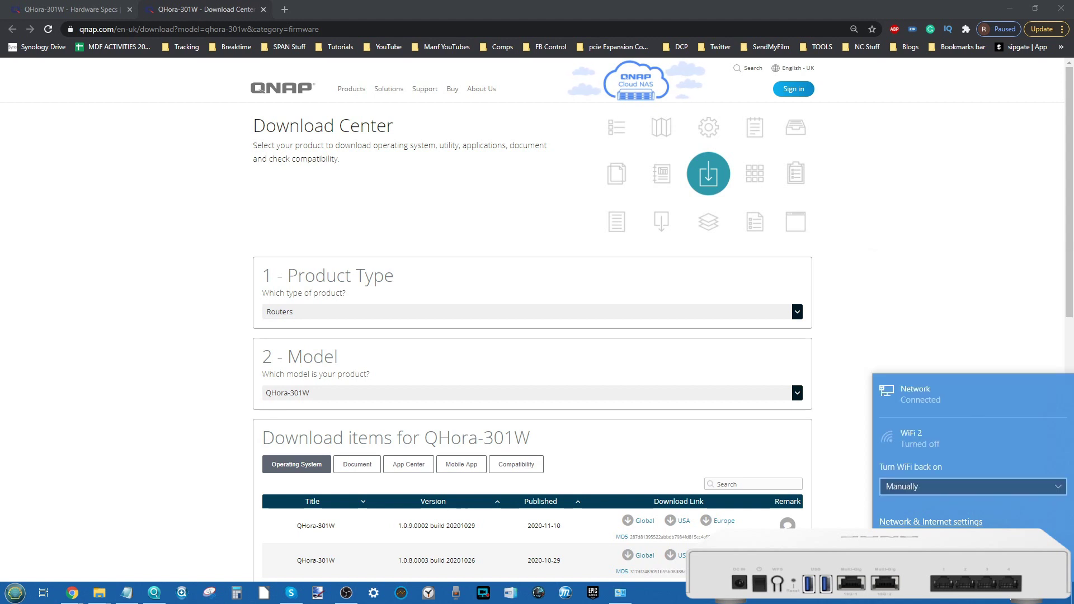
left_click(961, 295)
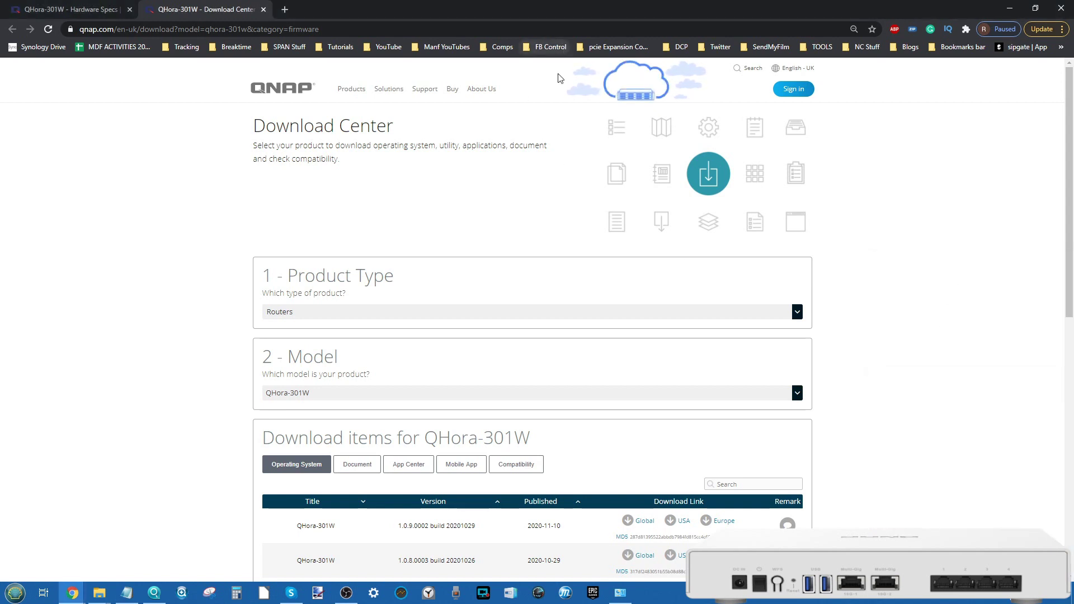
scroll(423, 390, "down", 3)
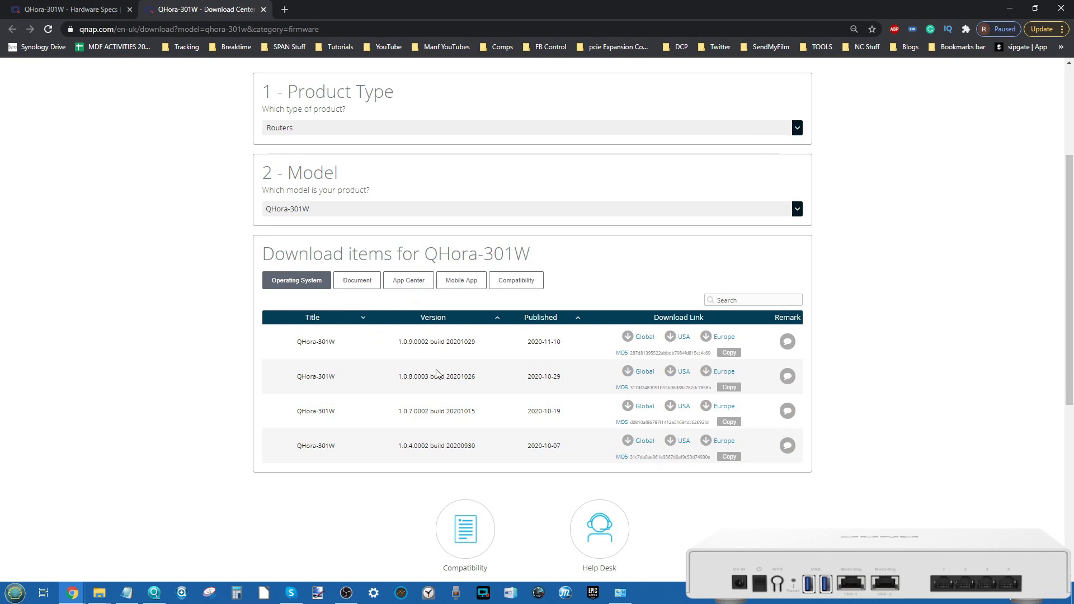
left_click(117, 8)
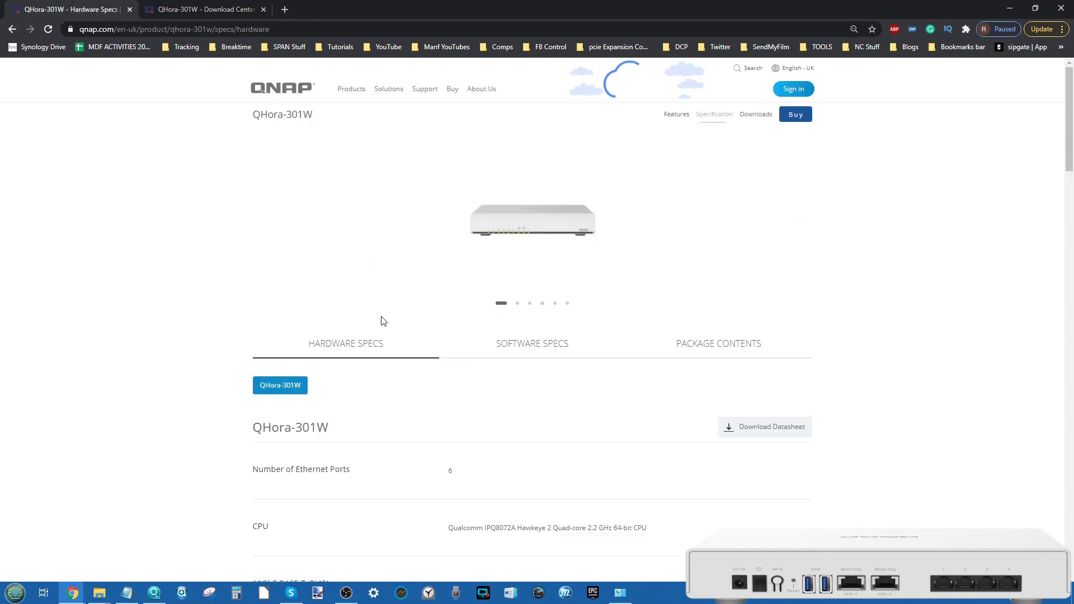
left_click(154, 593)
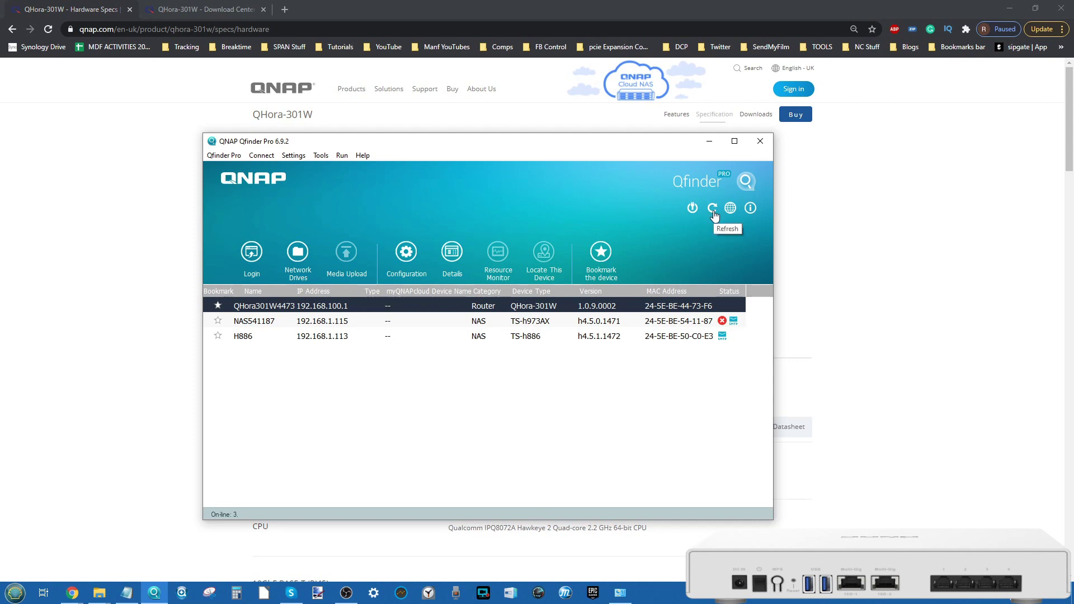
left_click(713, 211)
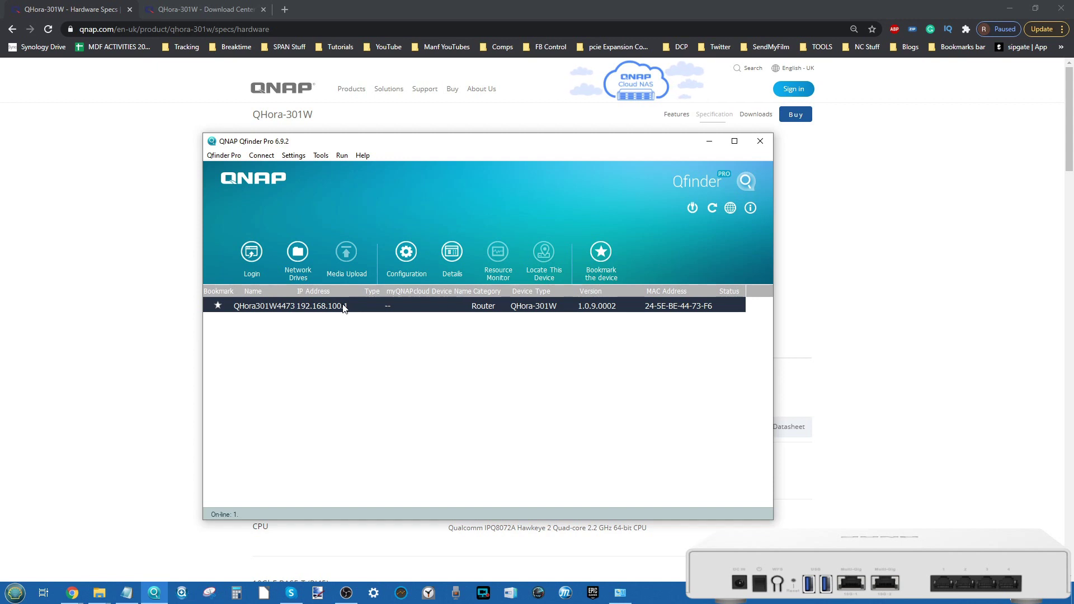
double_click(343, 306)
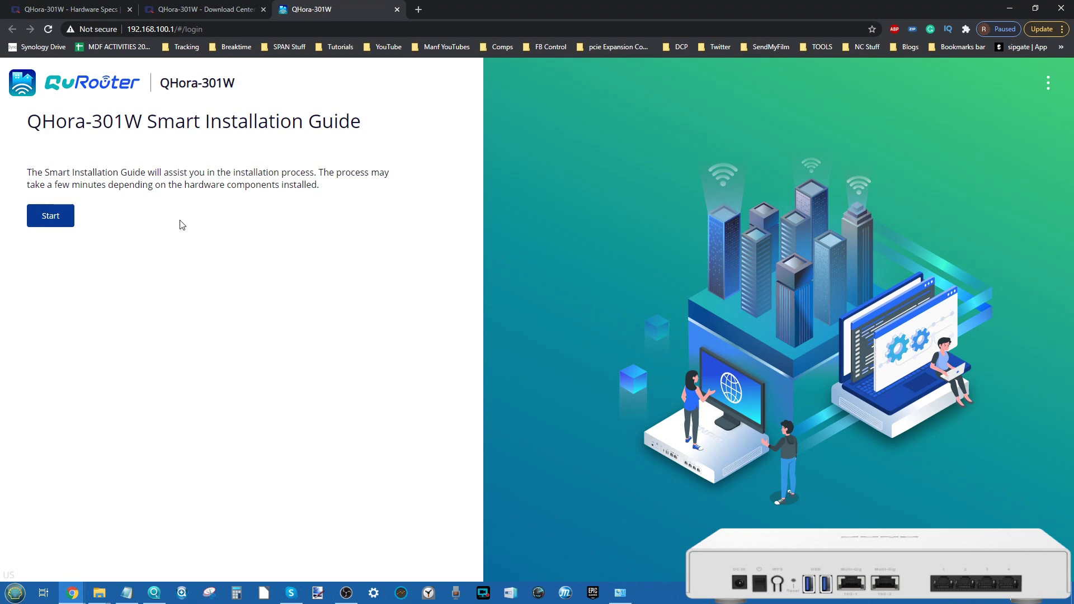
Start the Smart Installation Guide and continue past the QuWAN introduction to WAN Settings.
left_click(51, 218)
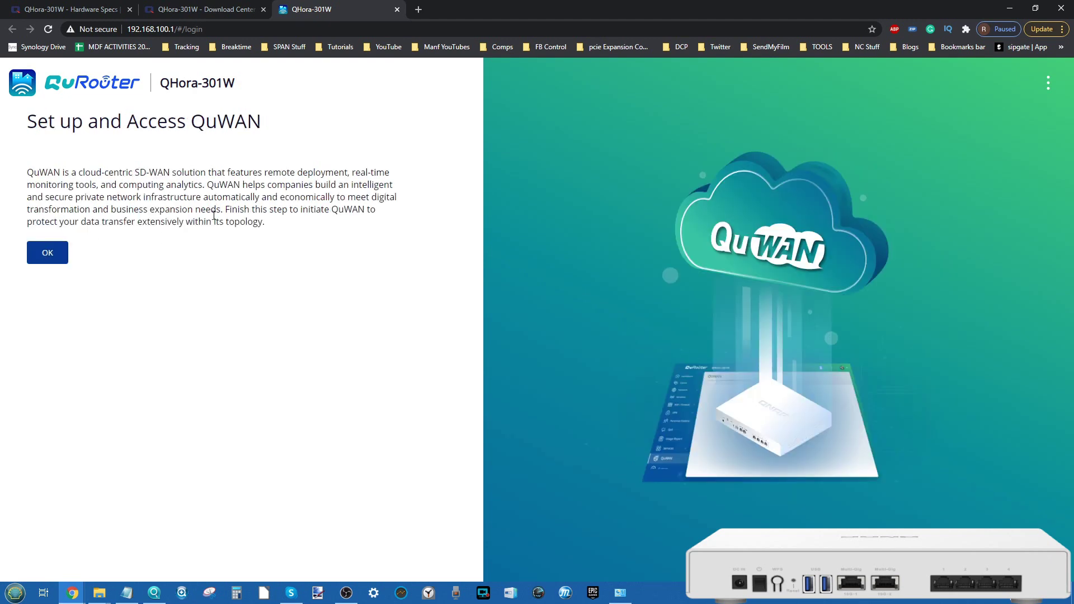
left_click(47, 252)
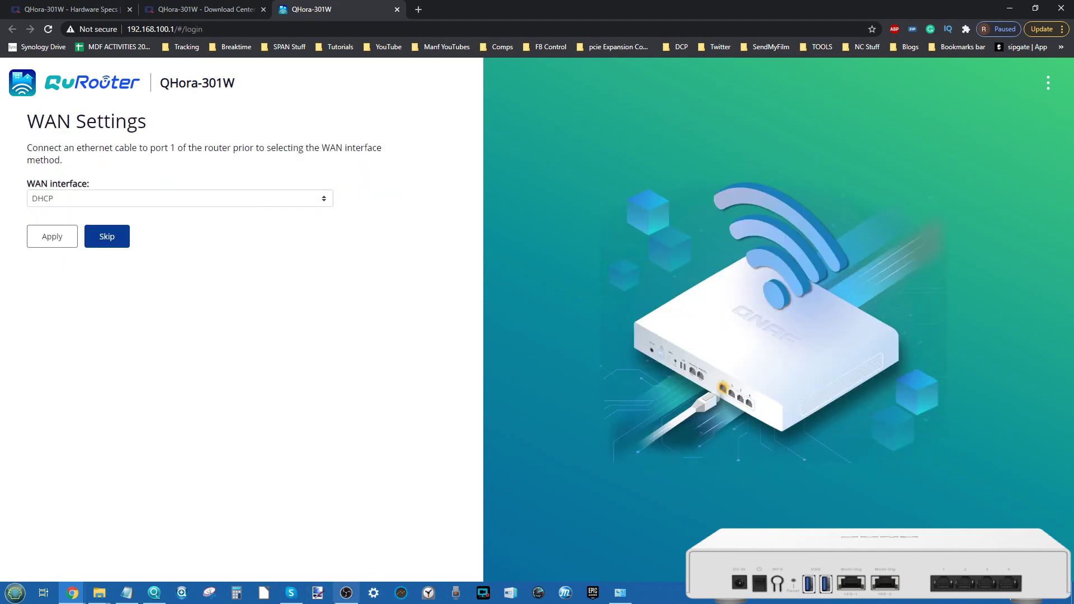
left_click(351, 598)
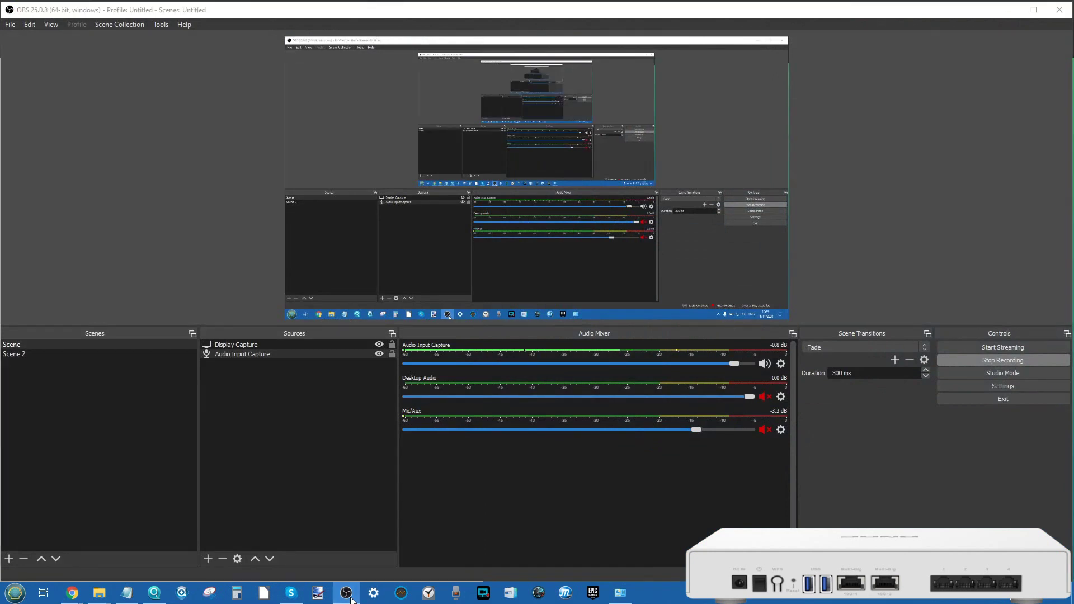
left_click(351, 598)
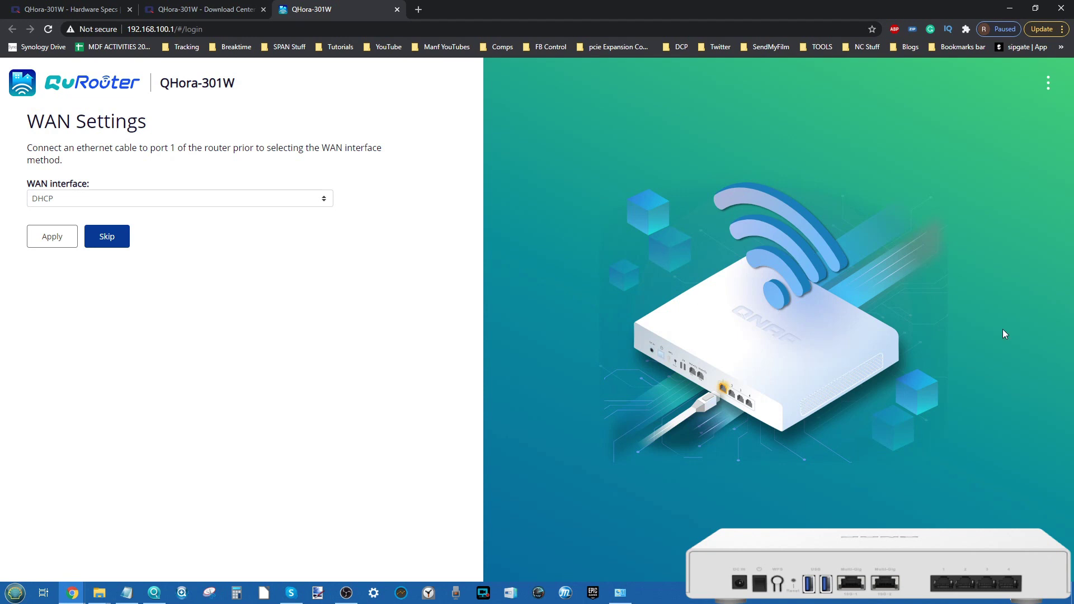
left_click(267, 202)
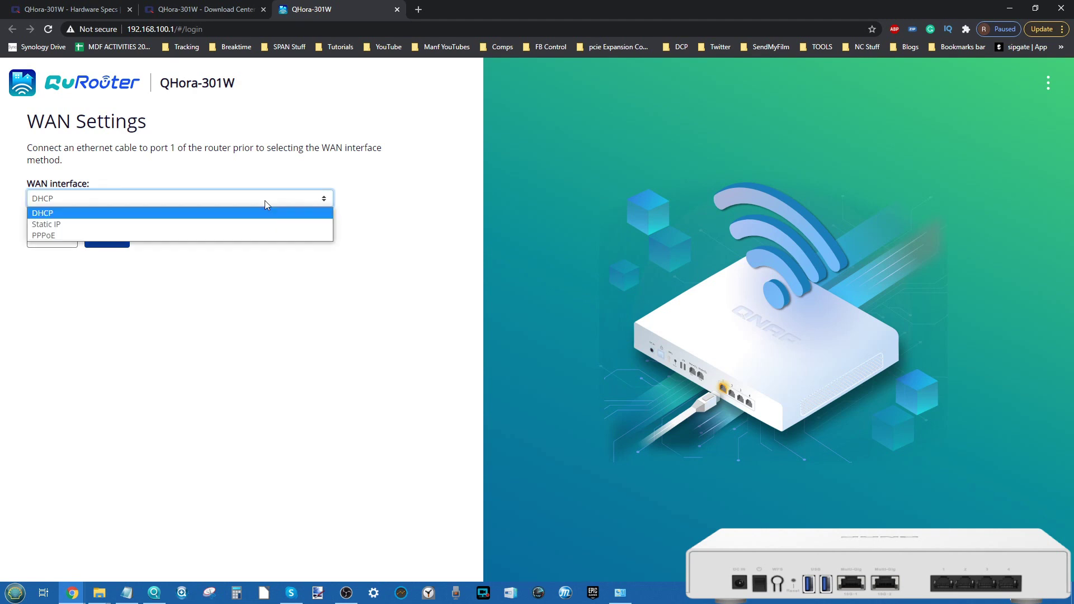
Keep DHCP as the WAN interface type and apply it.
left_click(56, 212)
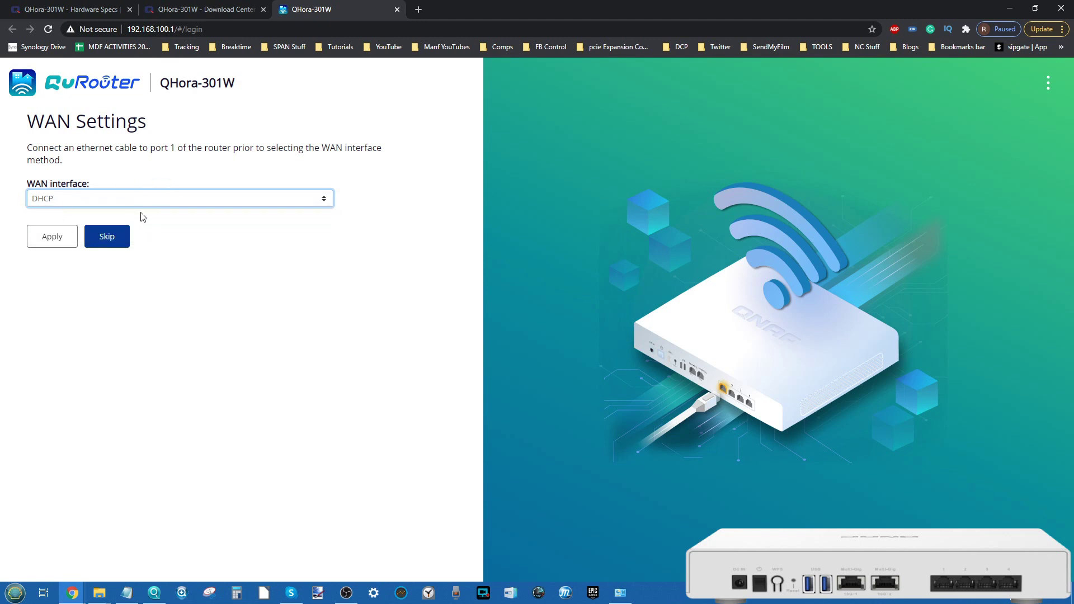
left_click(60, 236)
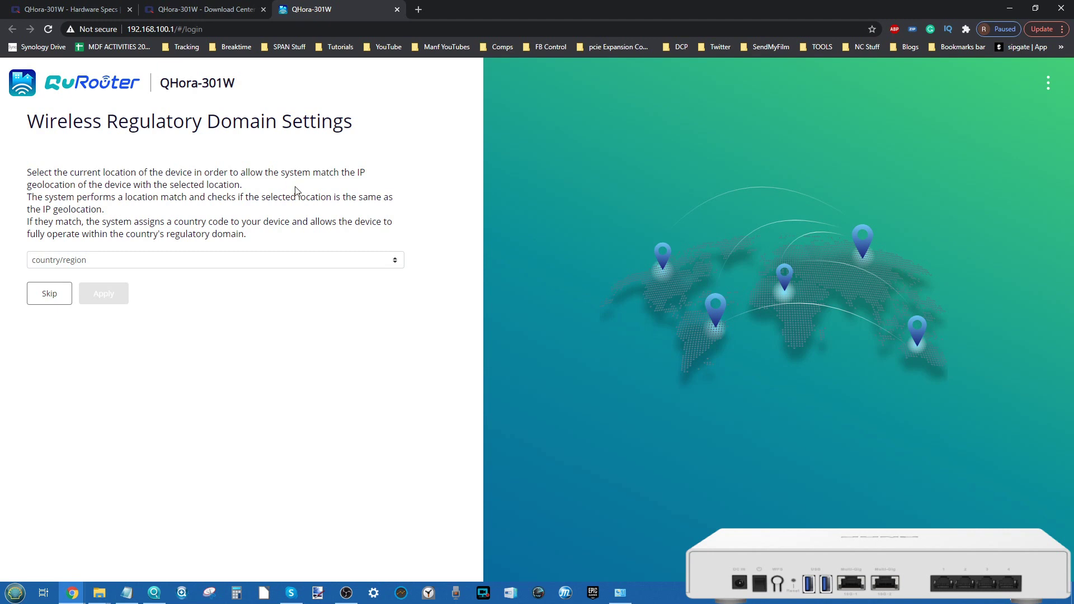
Choose United Kingdom as the wireless regulatory country/region and apply it.
left_click(313, 261)
type("uni")
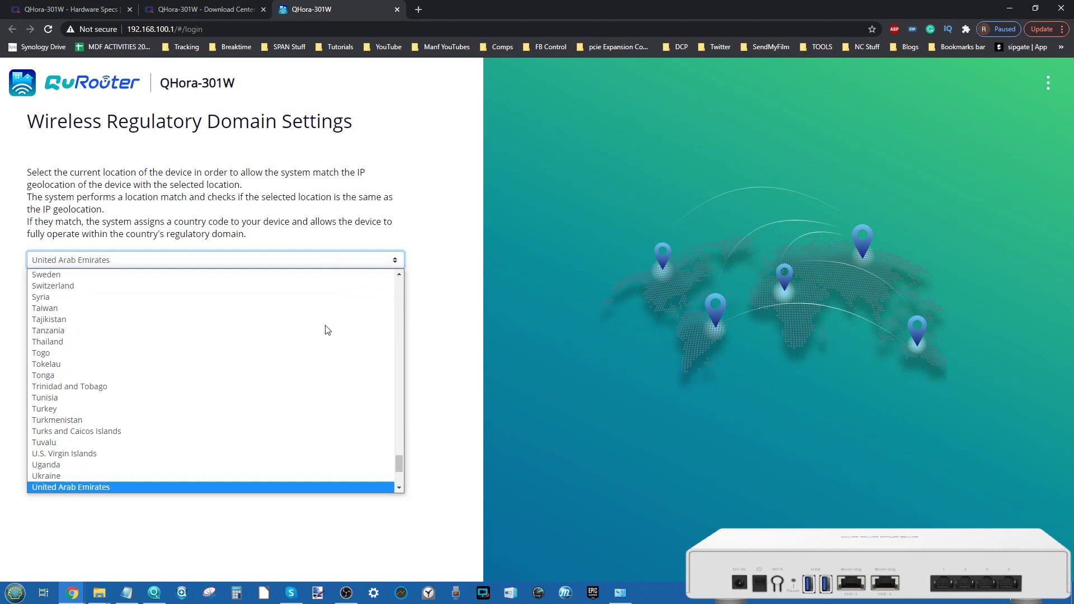
scroll(307, 456, "down", 2)
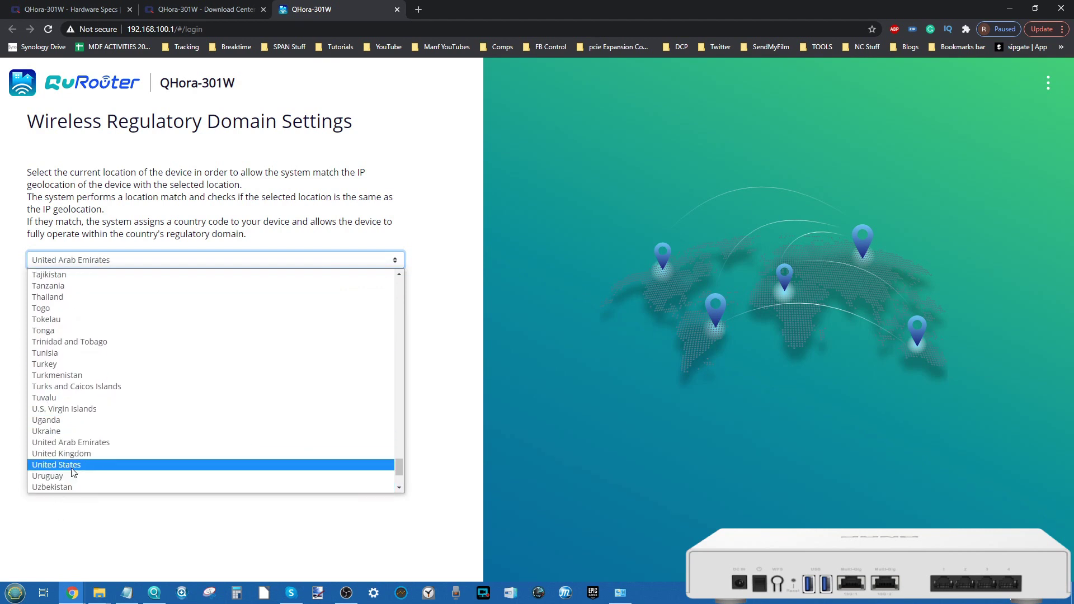
left_click(83, 455)
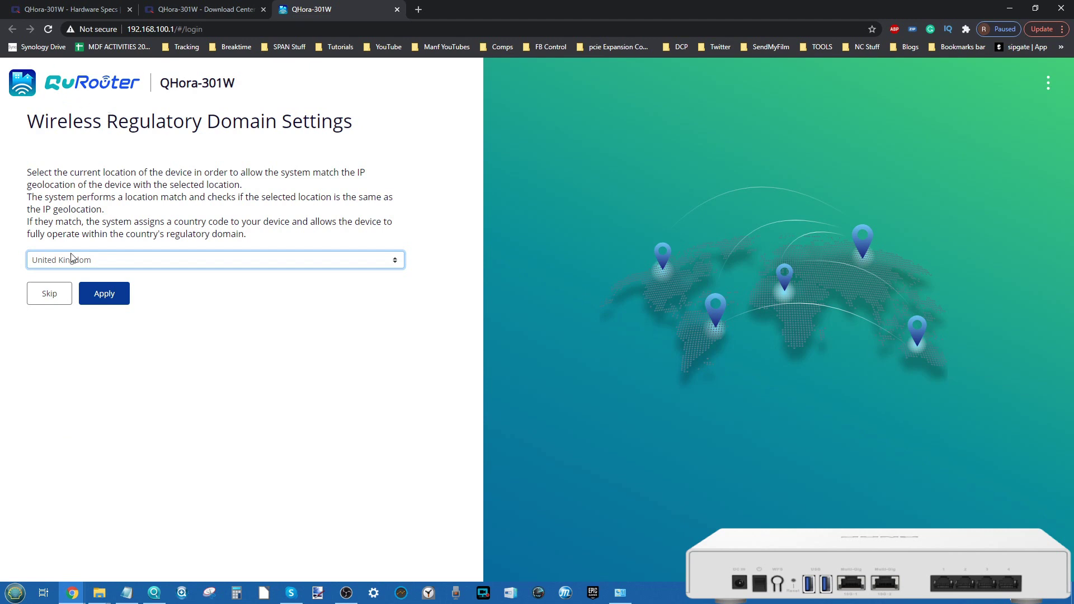
left_click(96, 295)
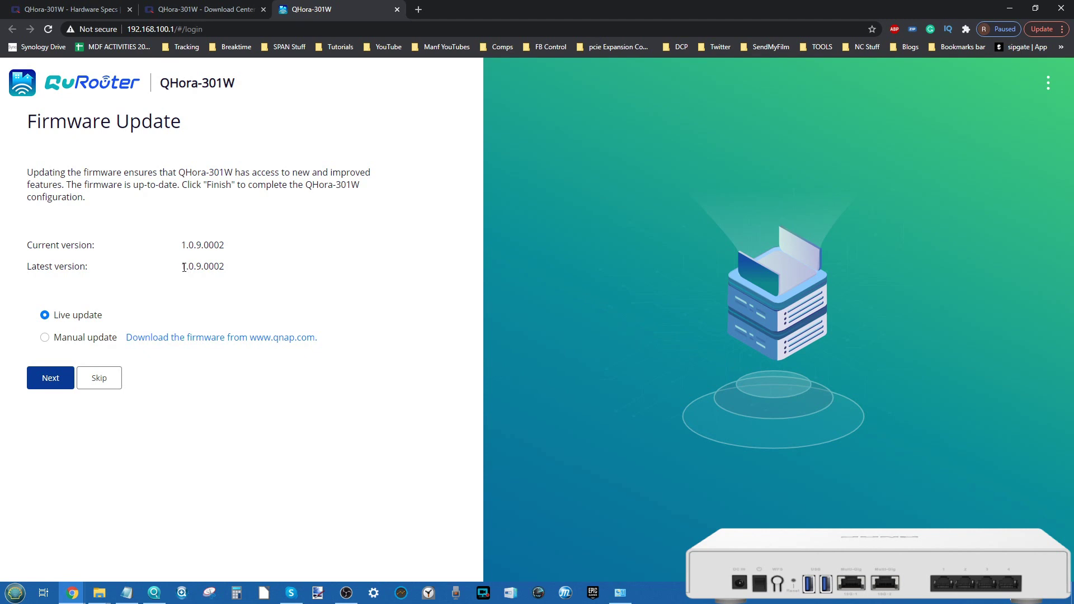
left_click_drag(183, 266, 220, 267)
left_click(220, 266)
left_click(211, 9)
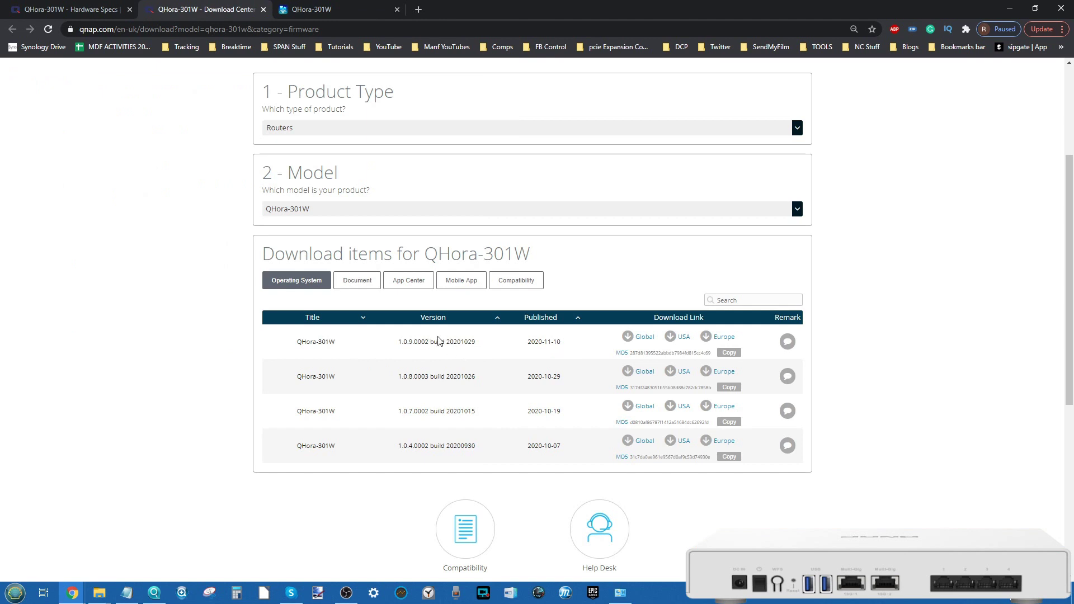
left_click(102, 5)
left_click(365, 4)
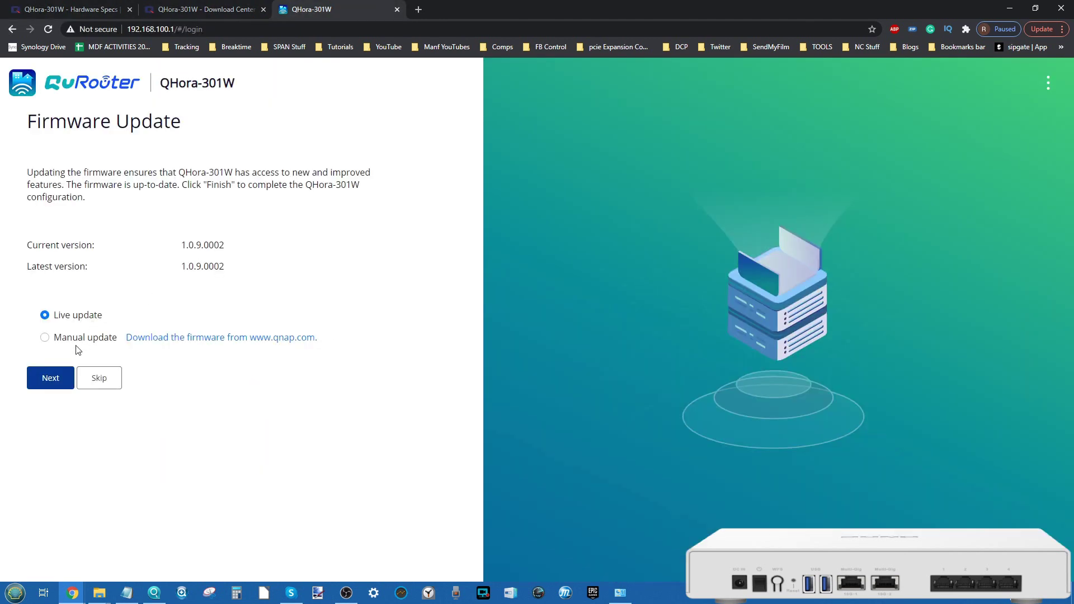
Skip the firmware update and enter admin as the login username.
left_click(98, 380)
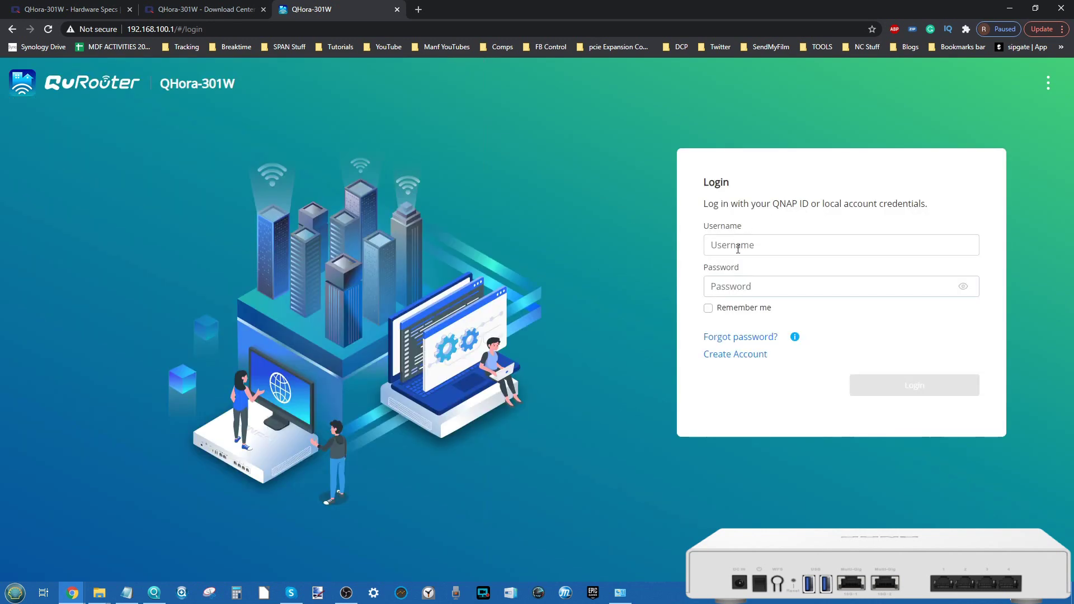
left_click(738, 249)
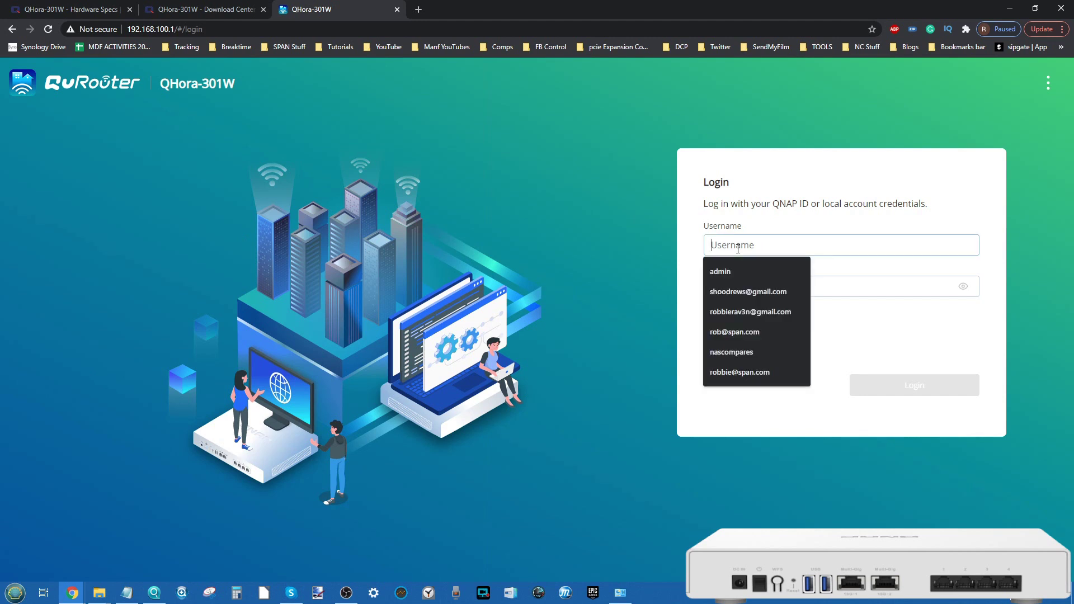
left_click(740, 231)
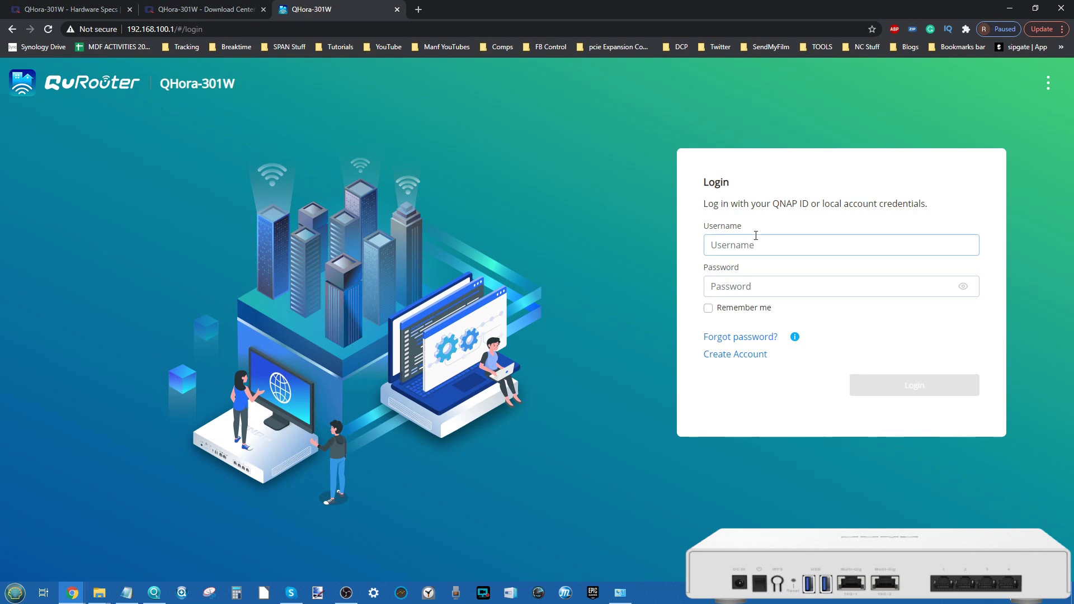
type("admin")
key("Tab")
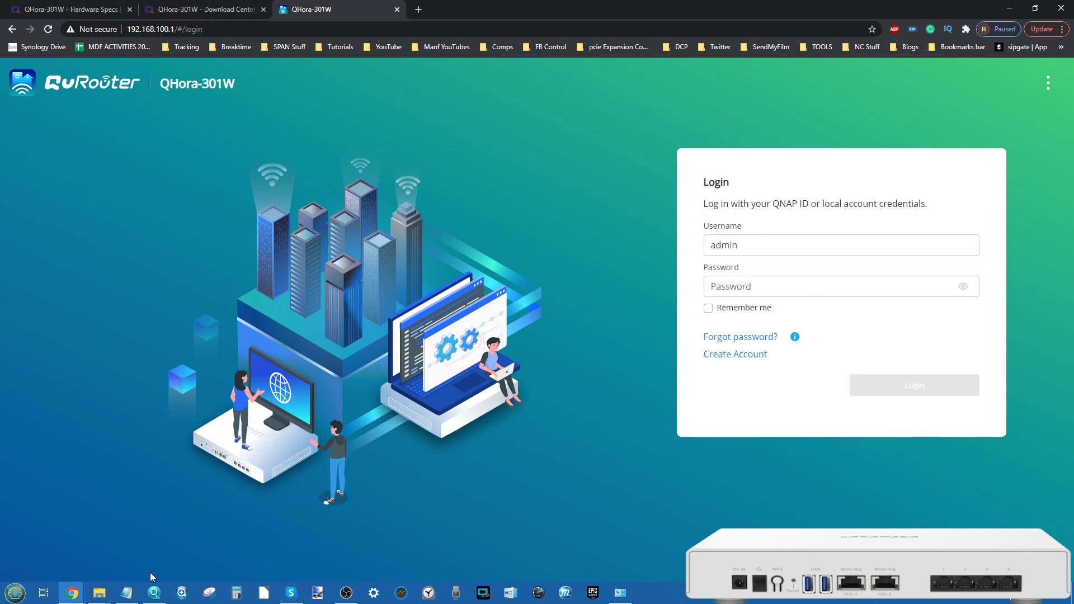
Enter the default password from Qfinder Pro and sign in to the router.
left_click(153, 592)
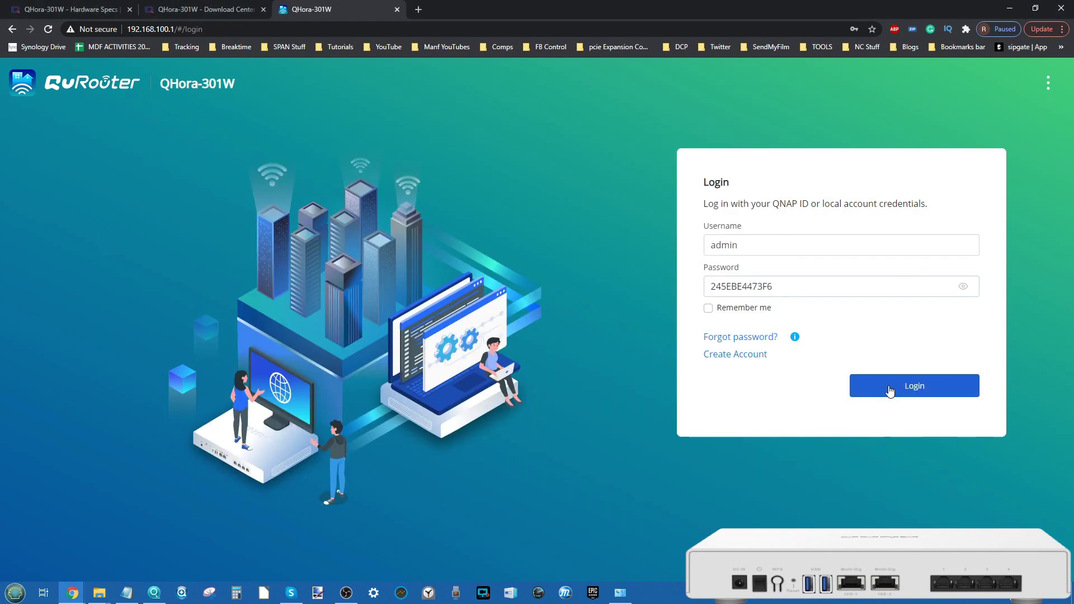
left_click(890, 390)
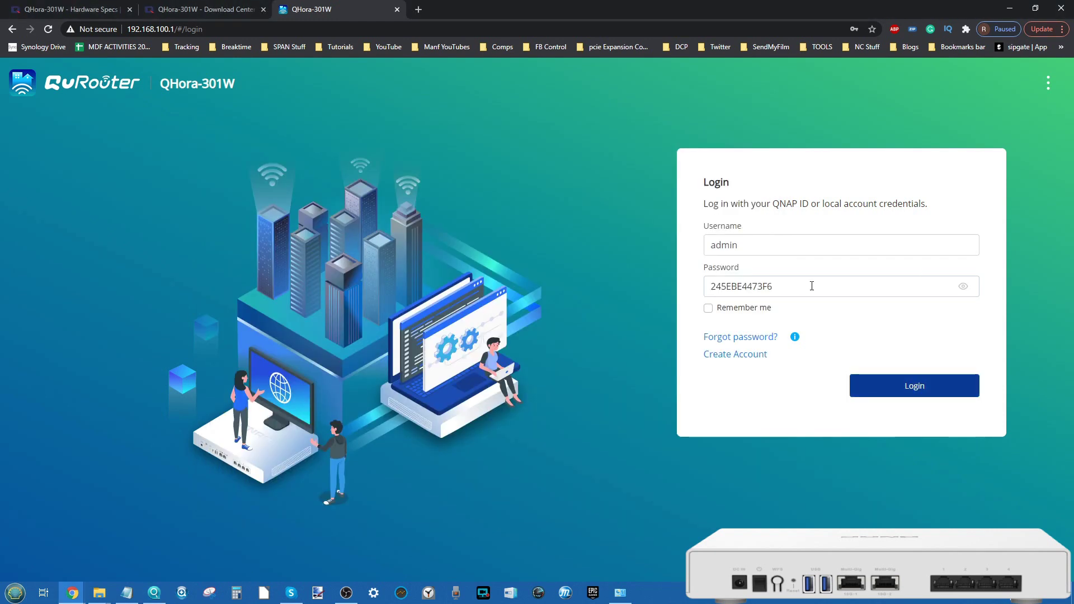
left_click(879, 386)
left_click_drag(774, 207, 810, 204)
left_click(916, 391)
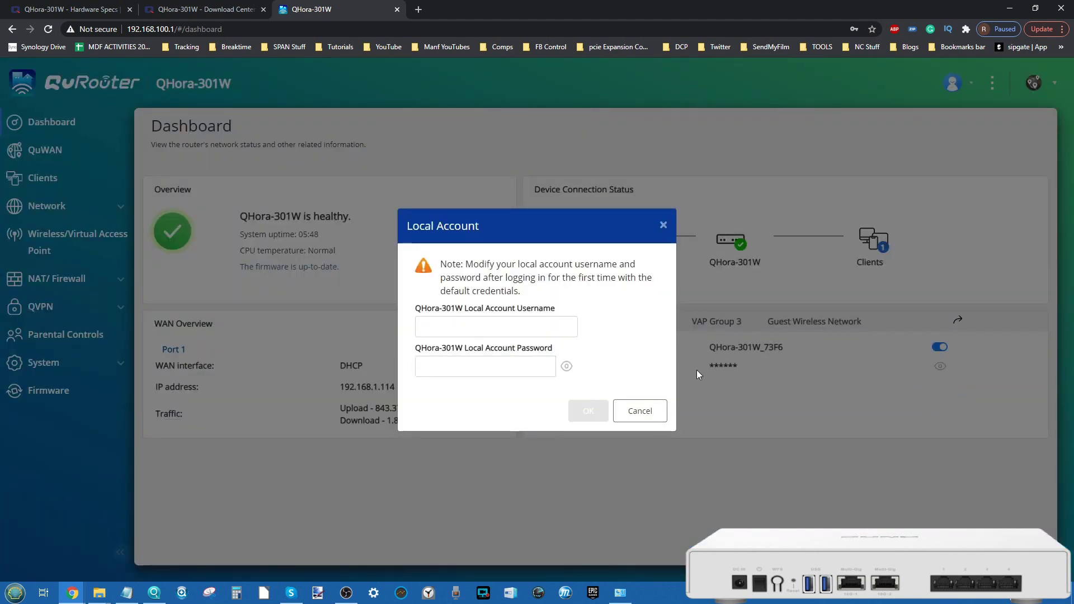
Save a local account with username admin and a new password, accepting the logout.
left_click(554, 326)
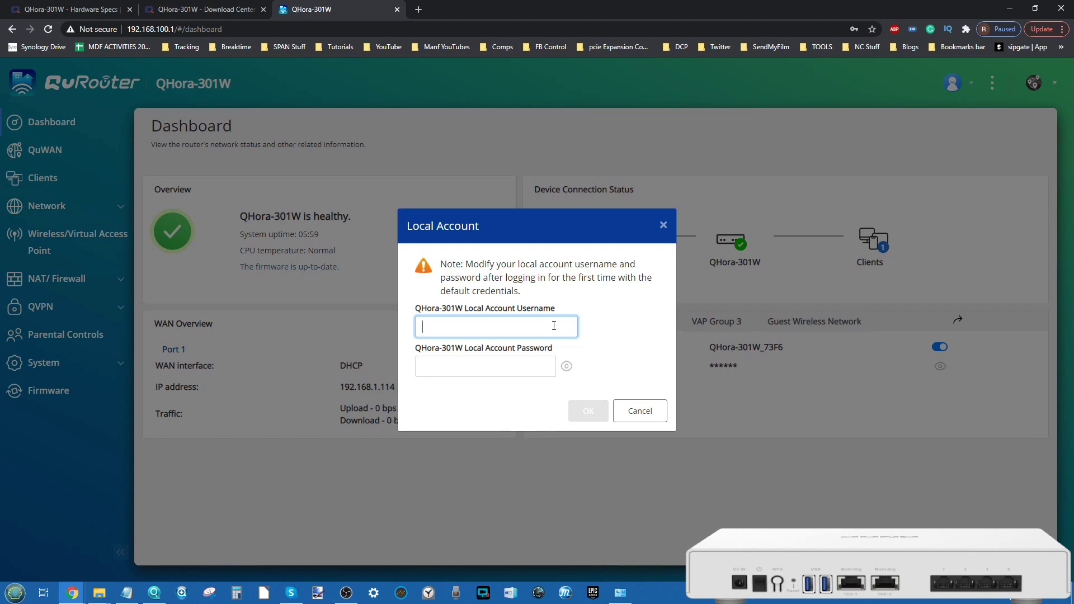
type("admin")
key("Tab")
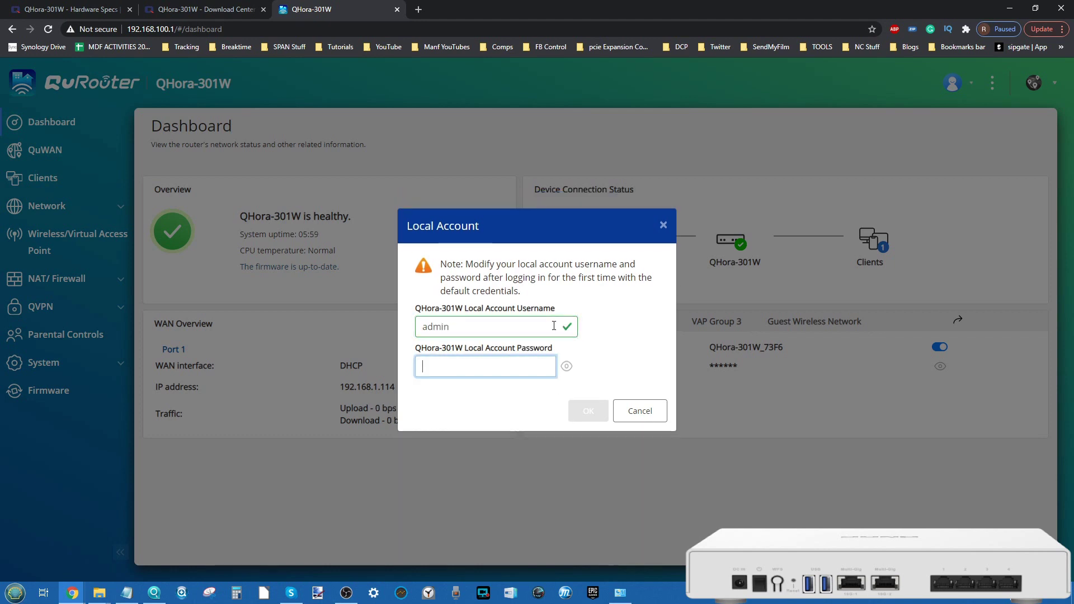
type("********")
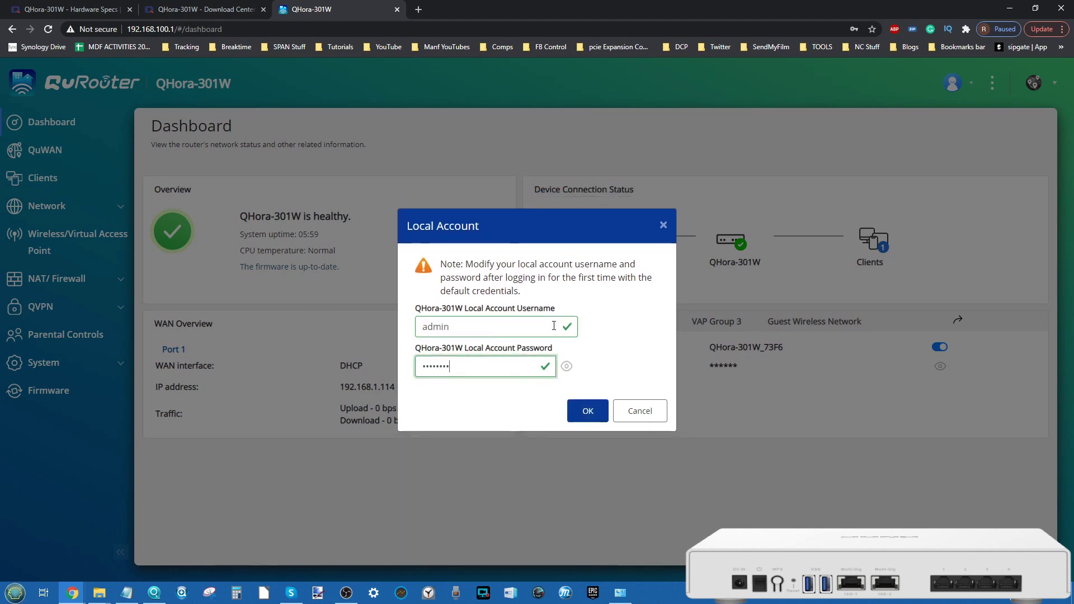
left_click(588, 412)
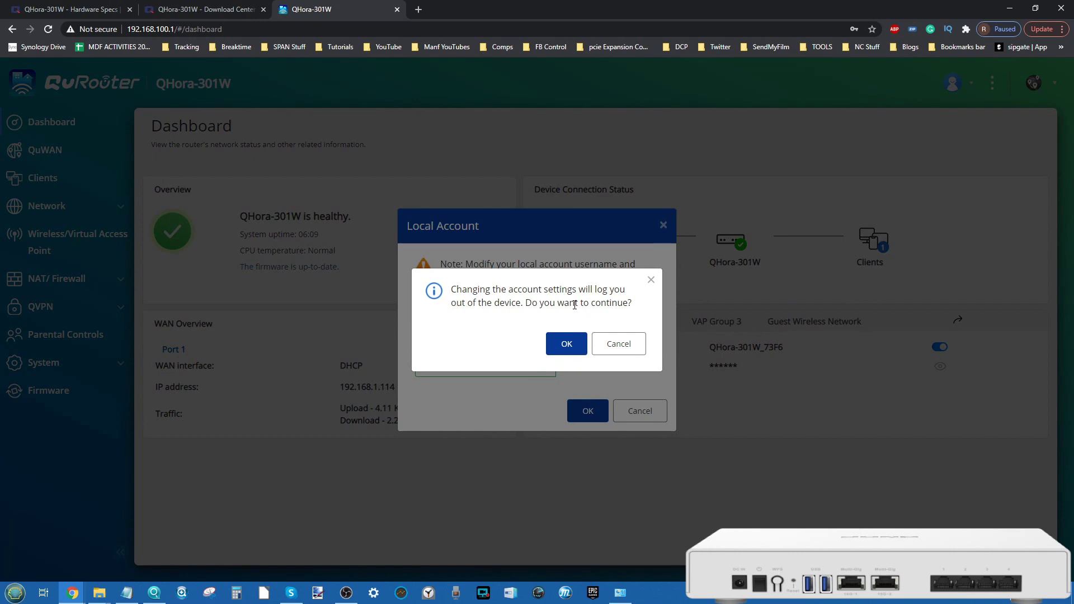
left_click(575, 347)
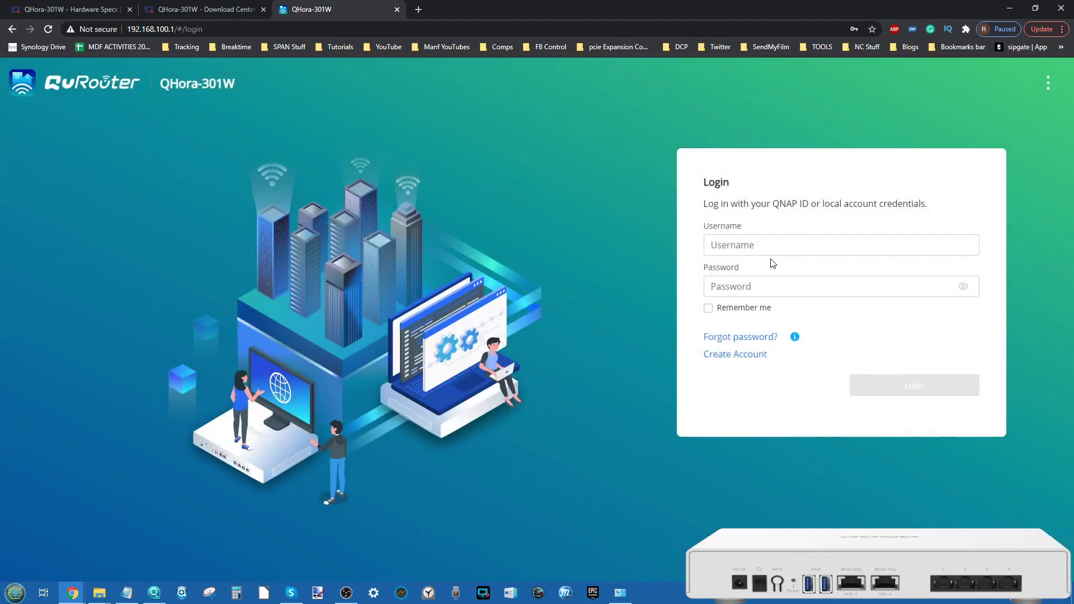
Sign in as admin with the new password and view the Clients list.
left_click(771, 259)
type("admin")
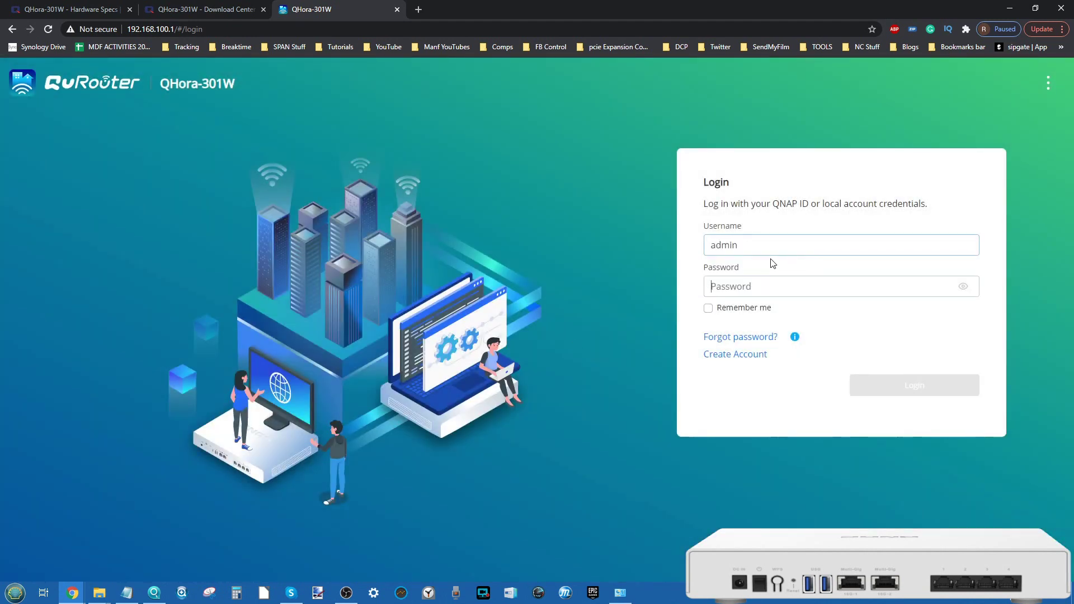
key("Tab")
key("ctrl+v")
left_click(888, 394)
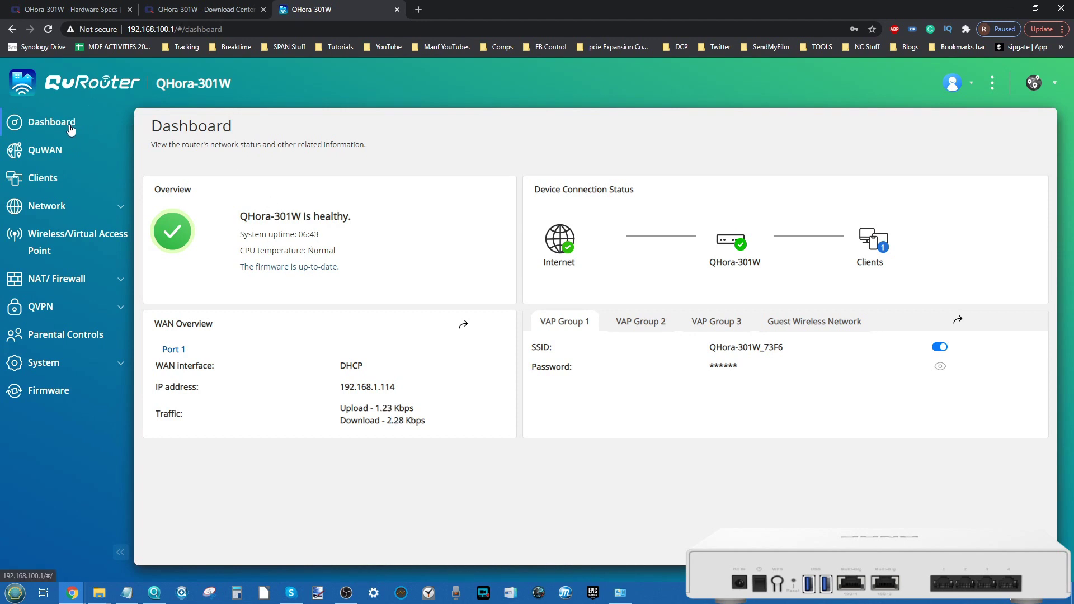
left_click(56, 183)
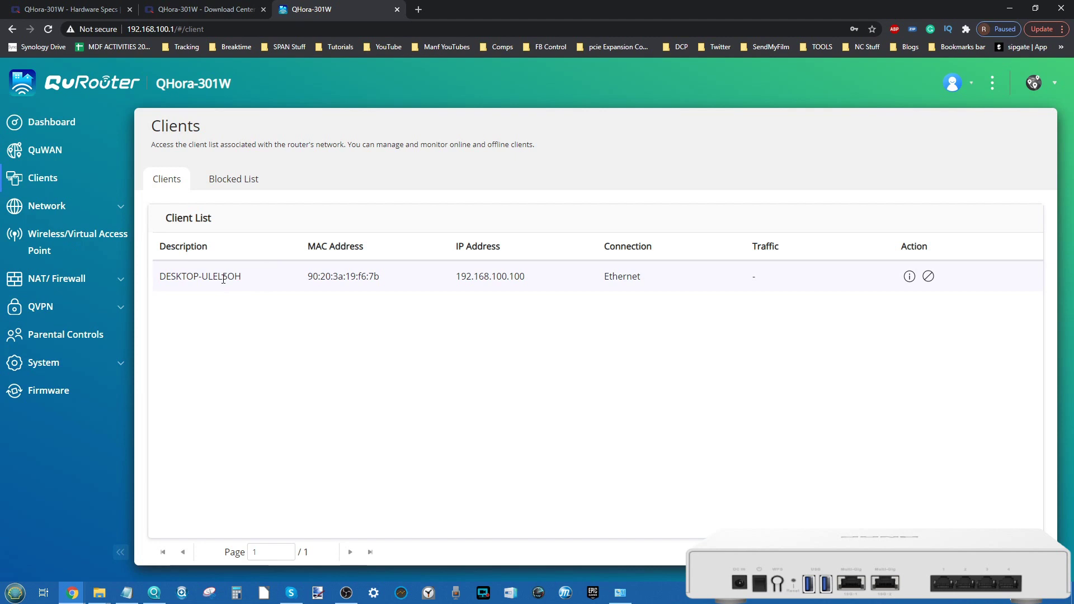
Navigate through the System menu to the Access Control Settings tab for HTTP and remote management.
left_click(55, 347)
left_click(51, 370)
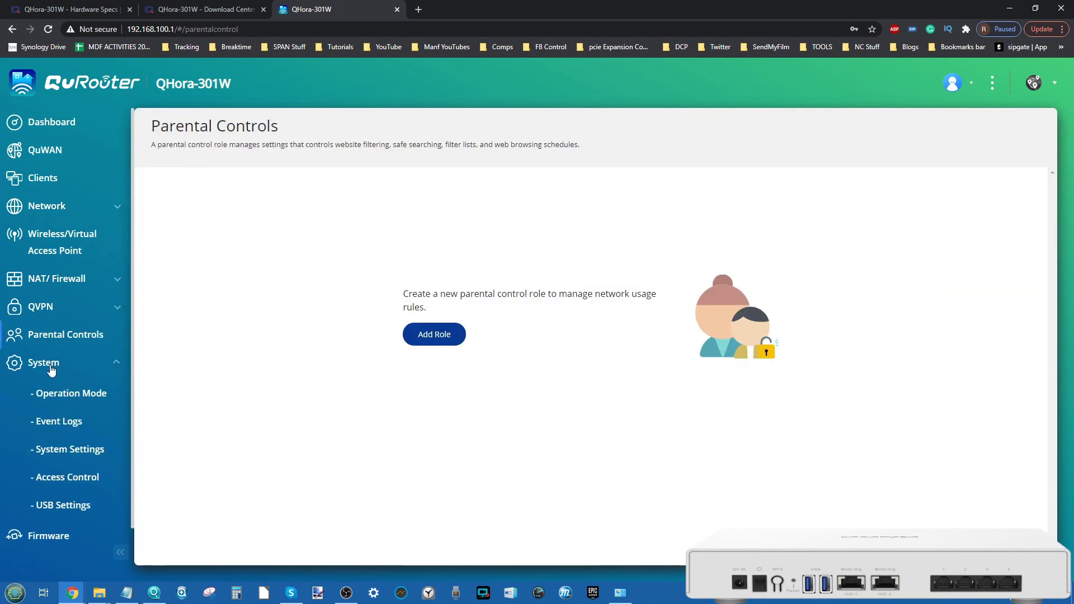
left_click(92, 395)
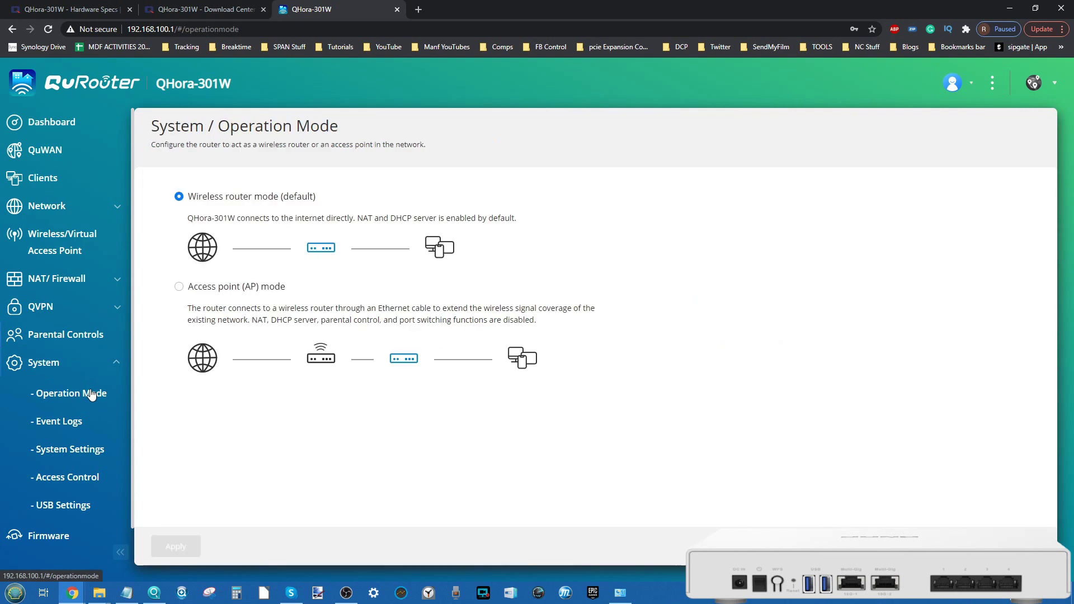
left_click(80, 484)
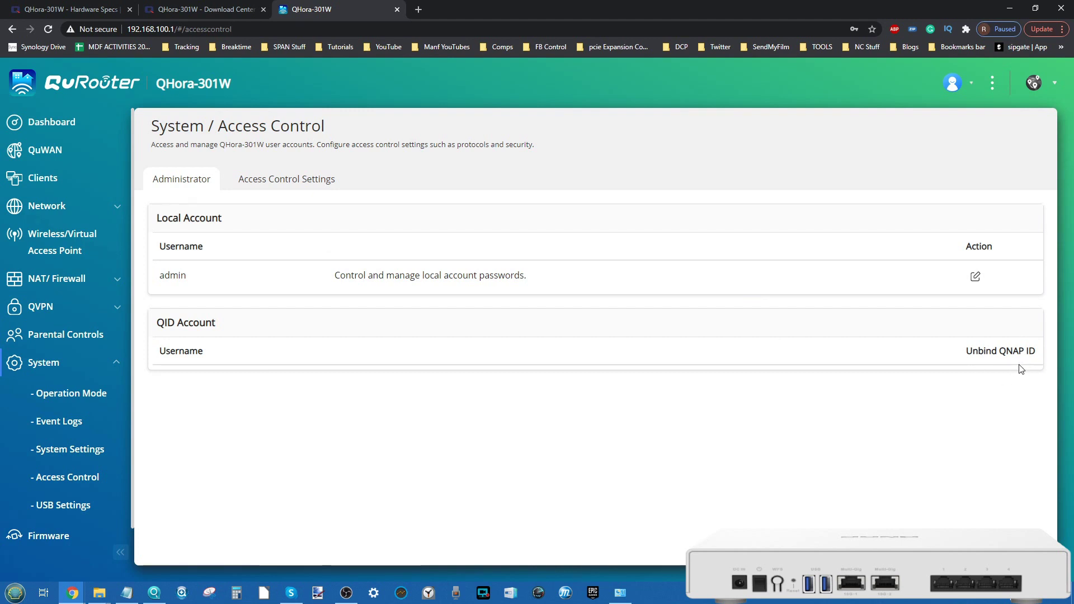
left_click(312, 183)
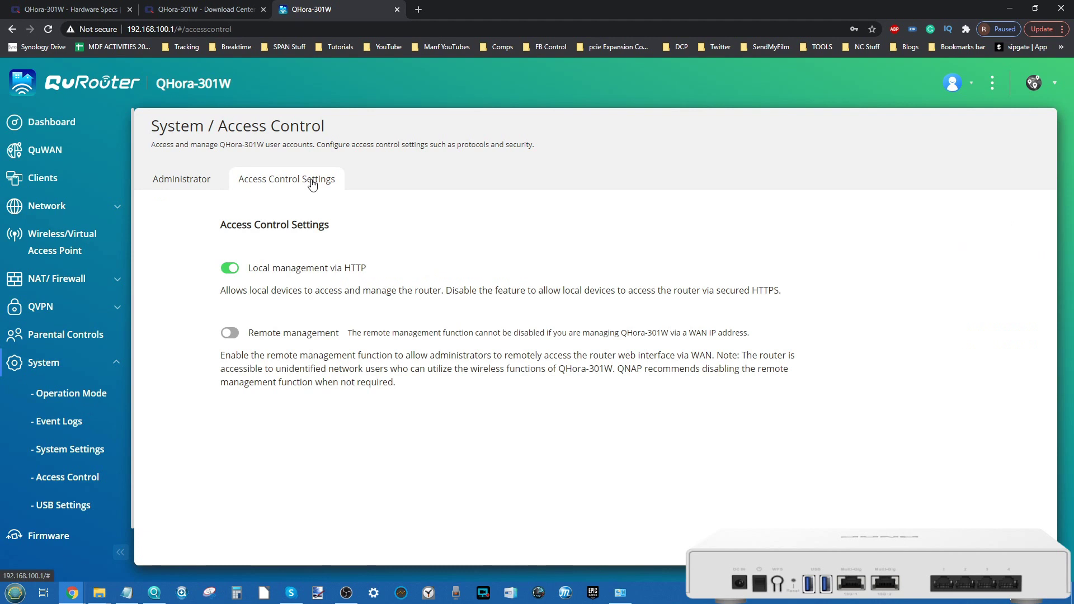